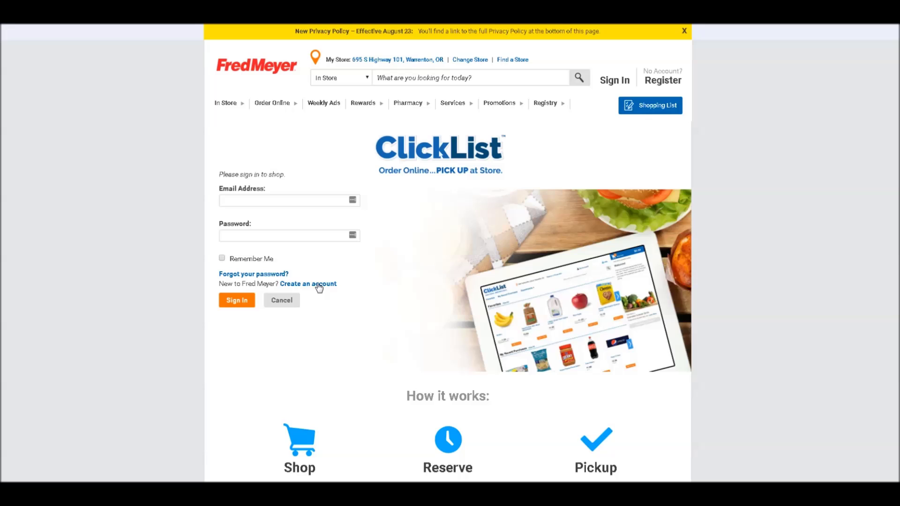
- Begin entering the account e-mail address in the ClickList sign-in form
left_click(293, 205)
type("supercoup")
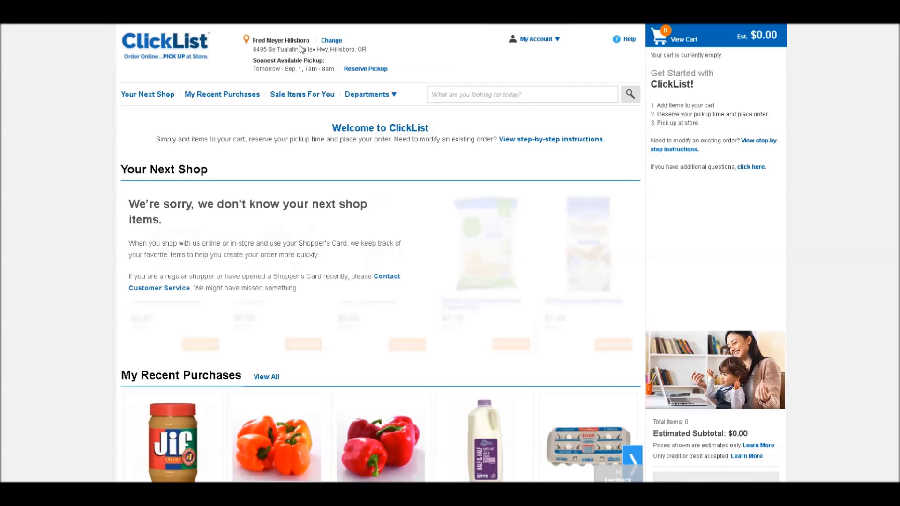
left_click(338, 46)
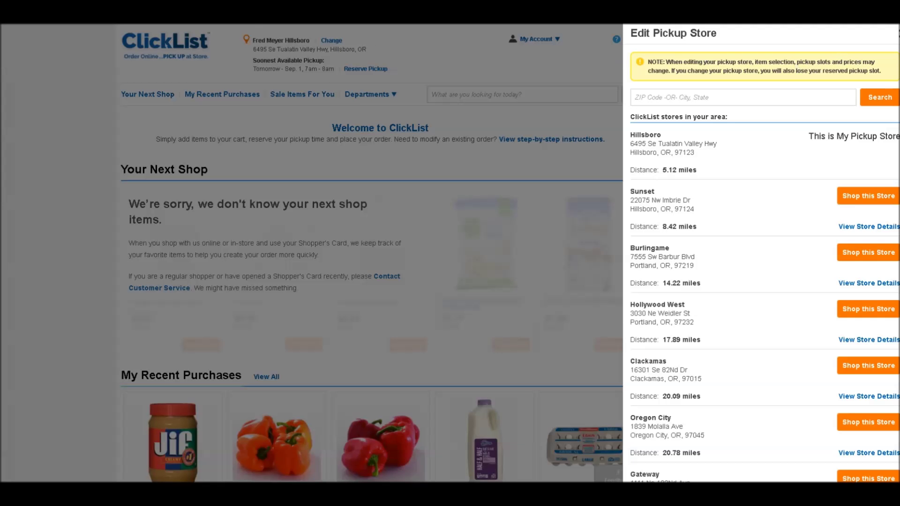
scroll(765, 263, "down", 4)
scroll(765, 262, "up", 4)
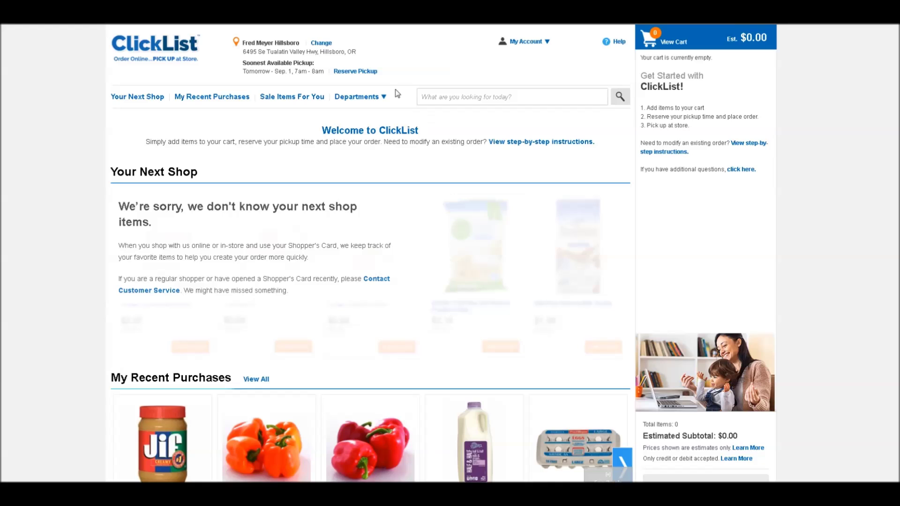
left_click(373, 99)
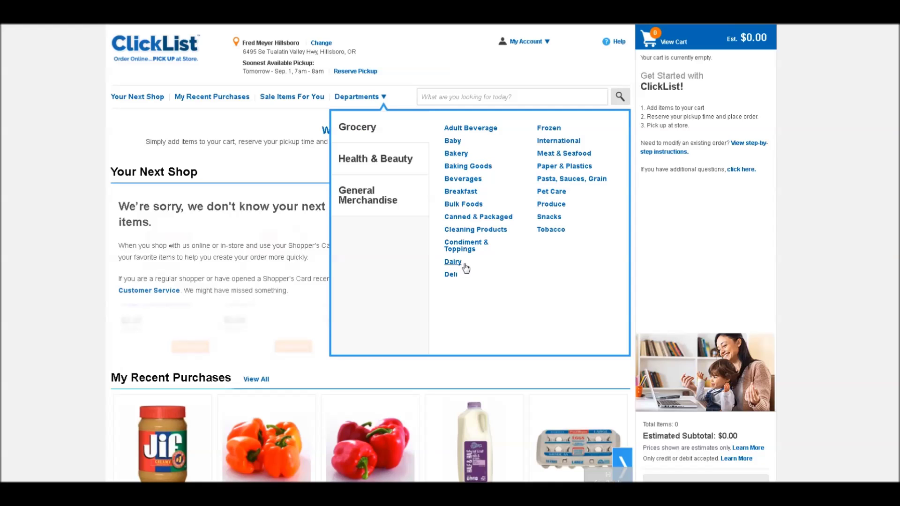
left_click(308, 114)
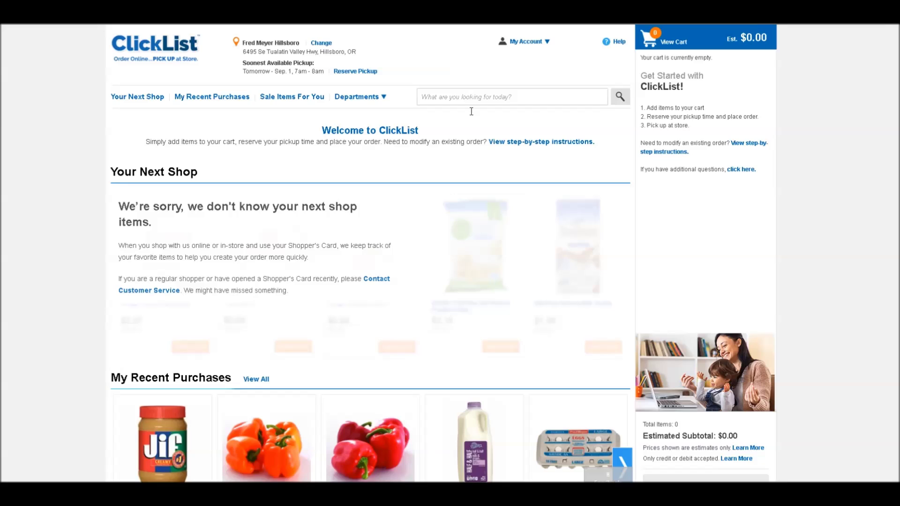
- Search for 'Dryel' and add one Dryel Refill at $5.99 to the cart
left_click(479, 93)
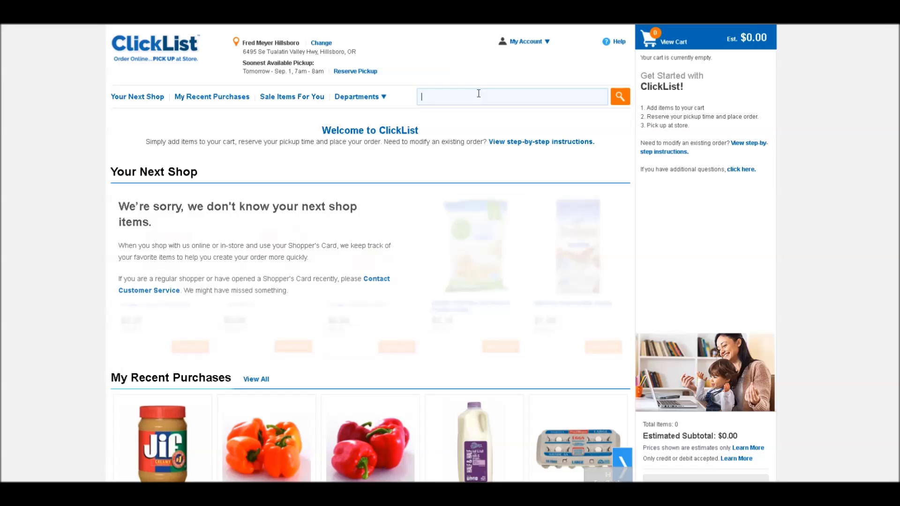
type("Dryel")
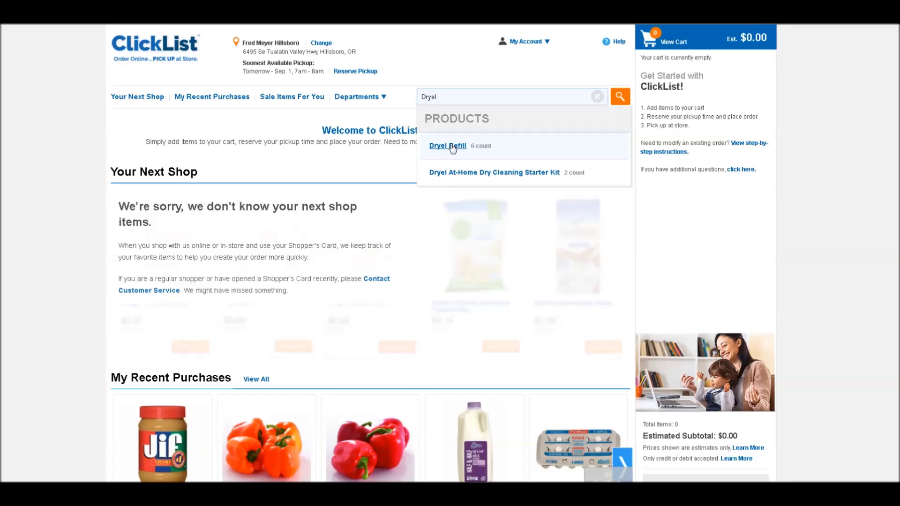
left_click(620, 98)
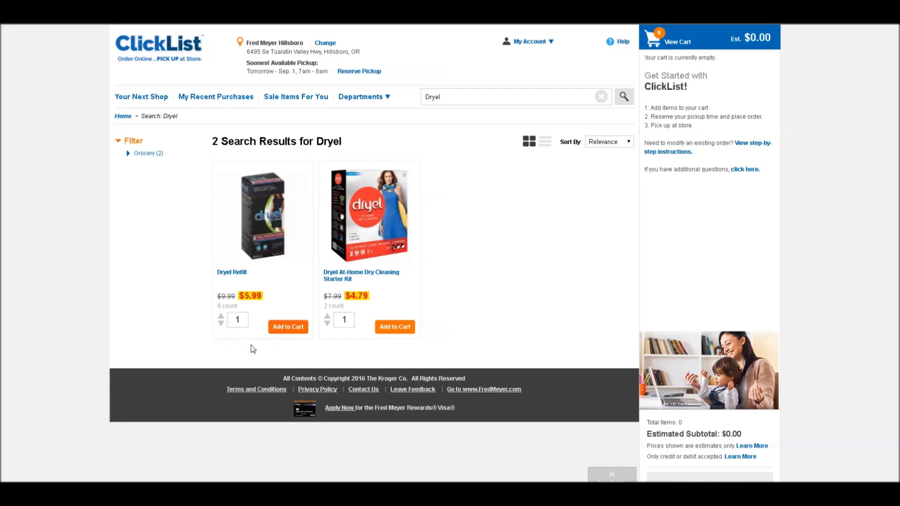
left_click(233, 274)
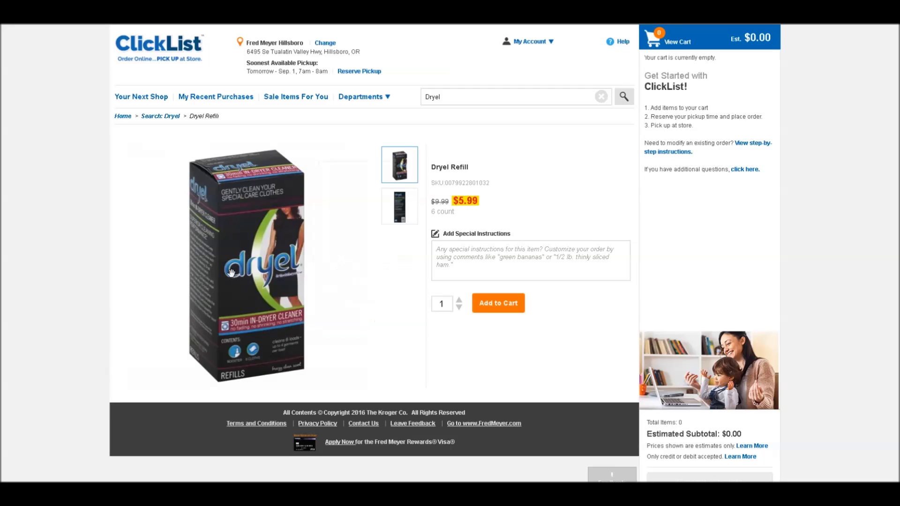
left_click(510, 305)
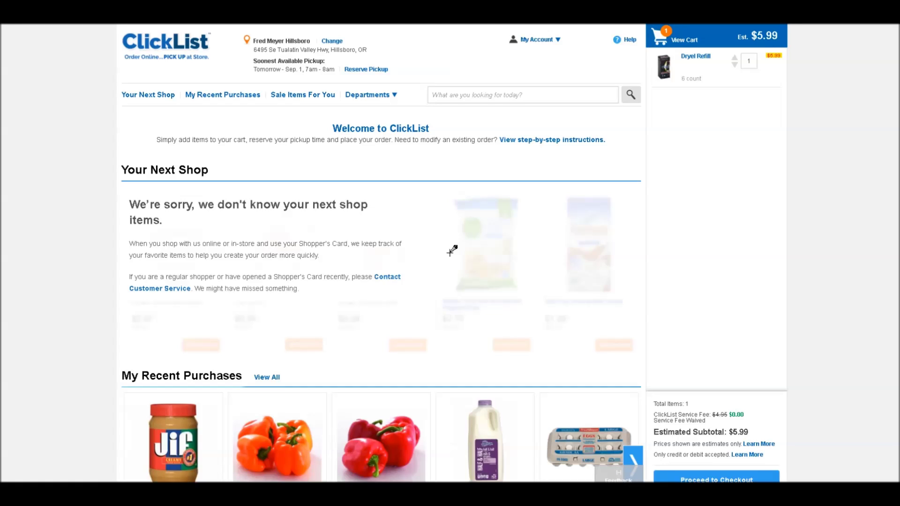
- Browse Departments to Grocery > Produce and open the bananas quick view
left_click(383, 99)
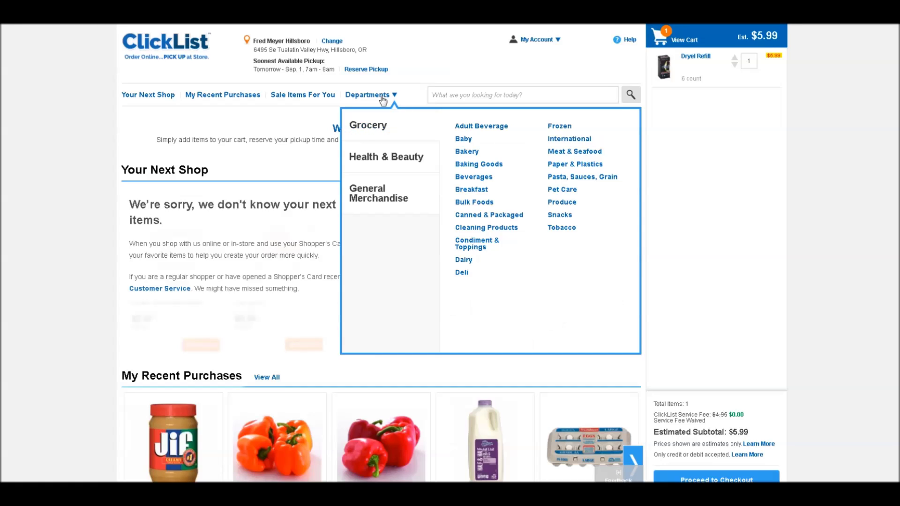
left_click(378, 195)
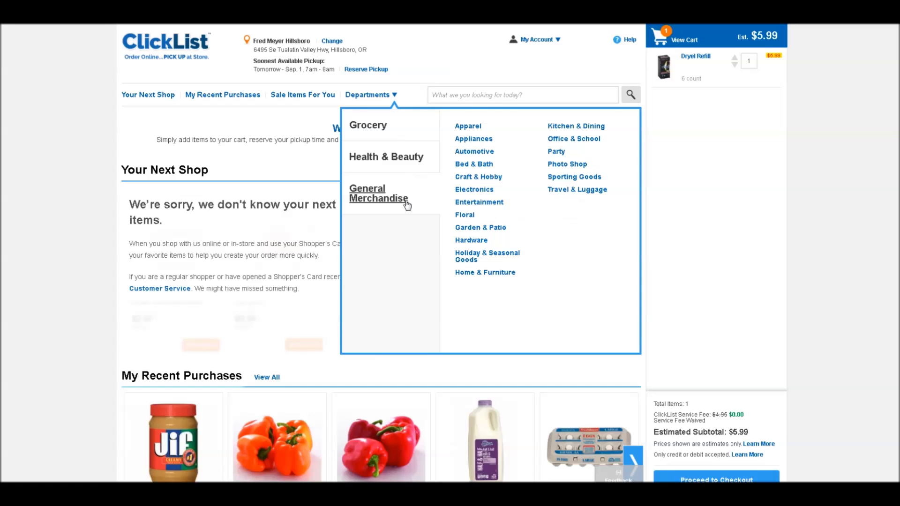
mouse_move(368, 124)
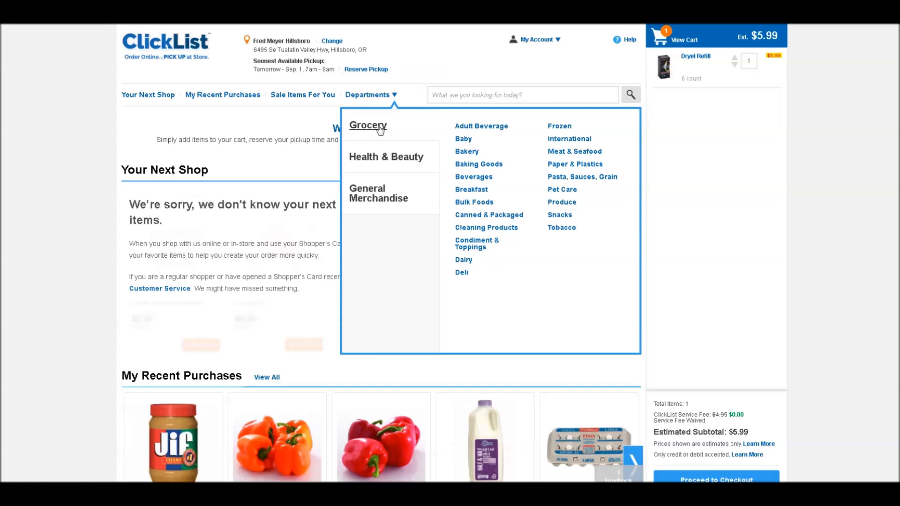
left_click(562, 202)
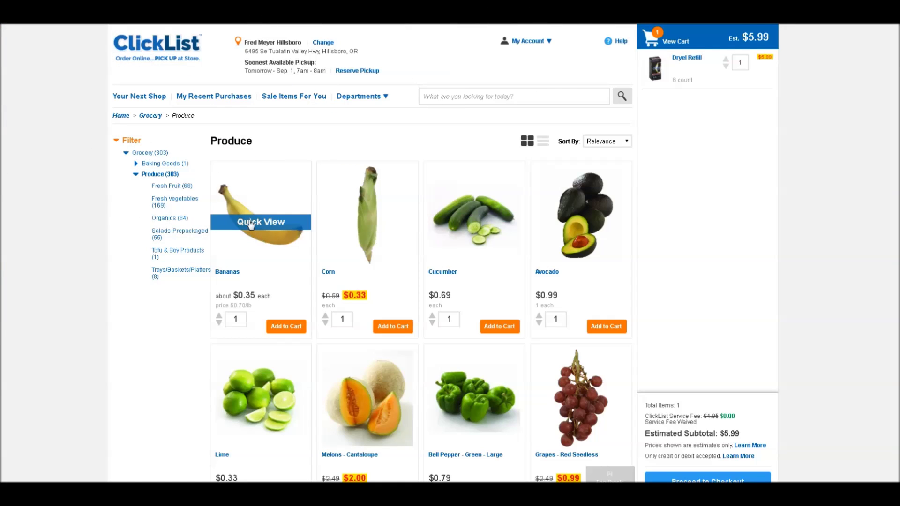
left_click(251, 223)
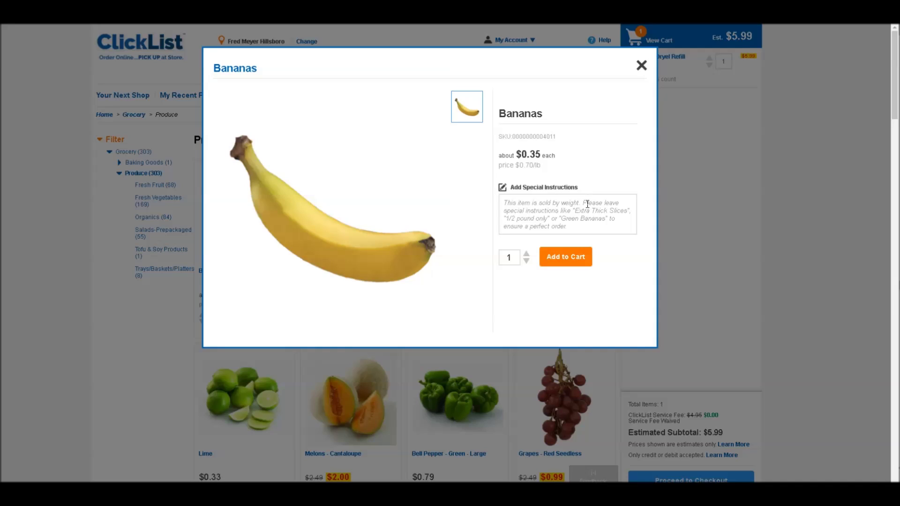
- Add 10 bananas noted 'Want only really ripe bananas' to the cart, totalling $9.49
left_click(575, 204)
type("Want only r")
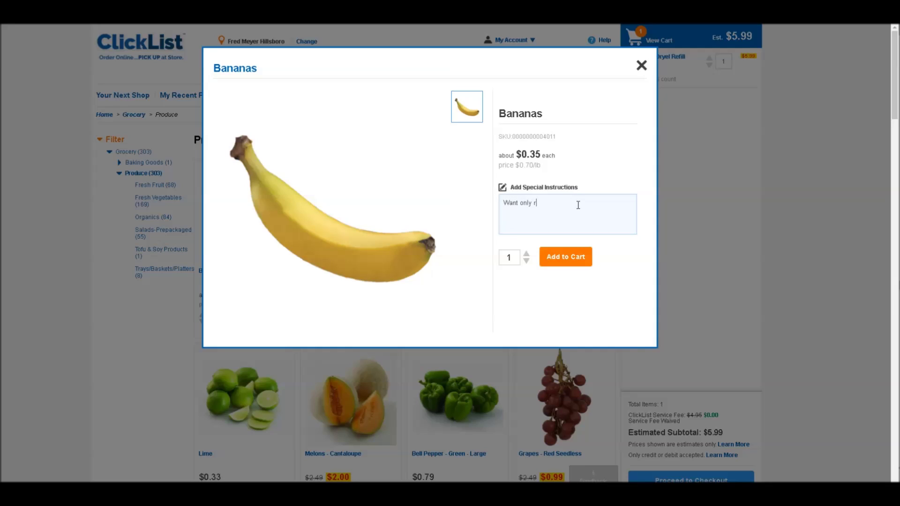
type("eally ripe bananas")
left_click(526, 254)
left_click(526, 254)
left_click(527, 254)
left_click(527, 254)
left_click(527, 254)
left_click(527, 254)
left_click(527, 254)
left_click(526, 254)
left_click(526, 254)
left_click(562, 261)
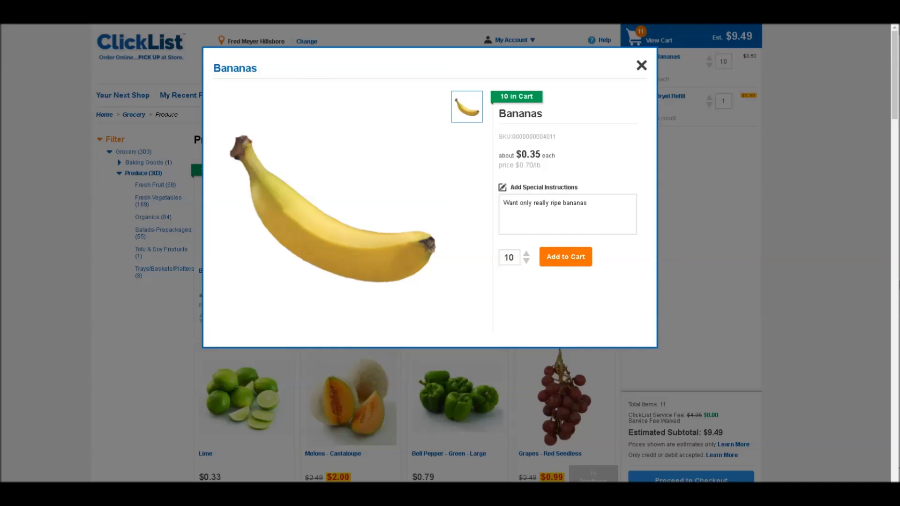
key("Escape")
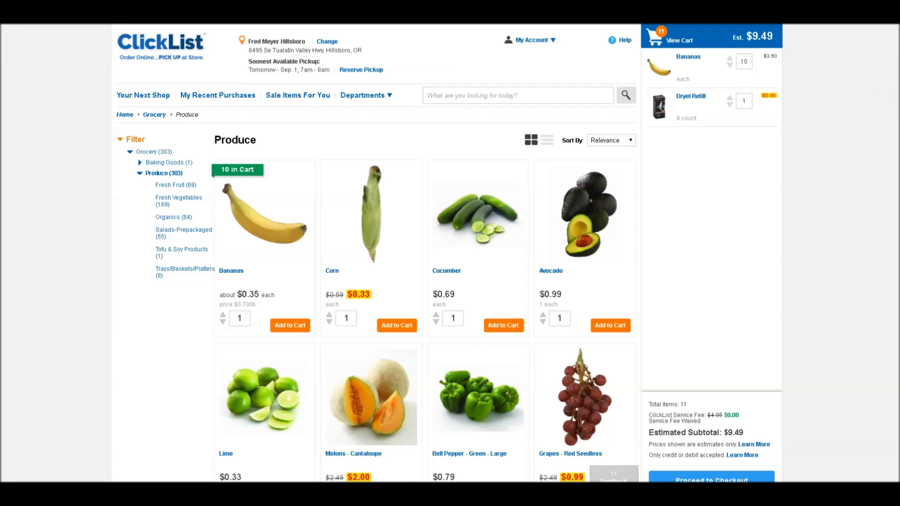
- Scroll the cart to review the bananas, Dryel Refill and the $9.49 estimated total
scroll(376, 252, "down", 3)
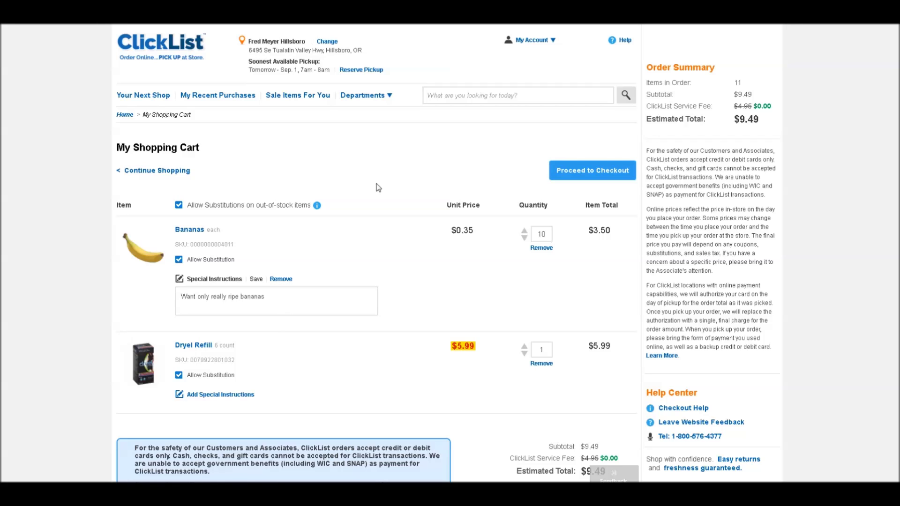
scroll(382, 187, "down", 2)
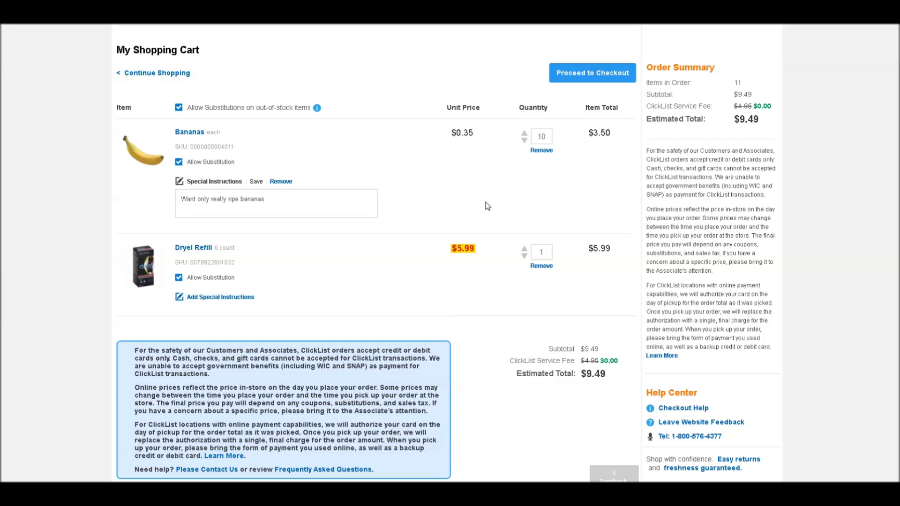
scroll(492, 202, "up", 2)
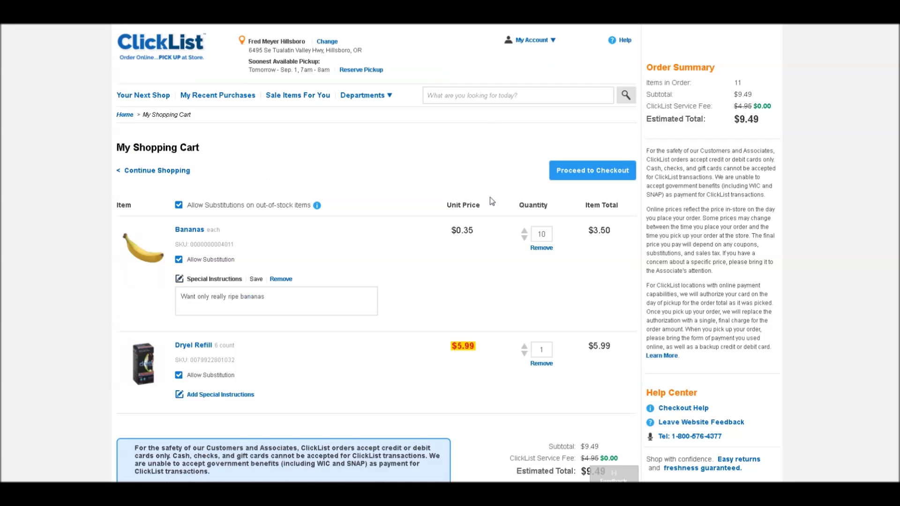